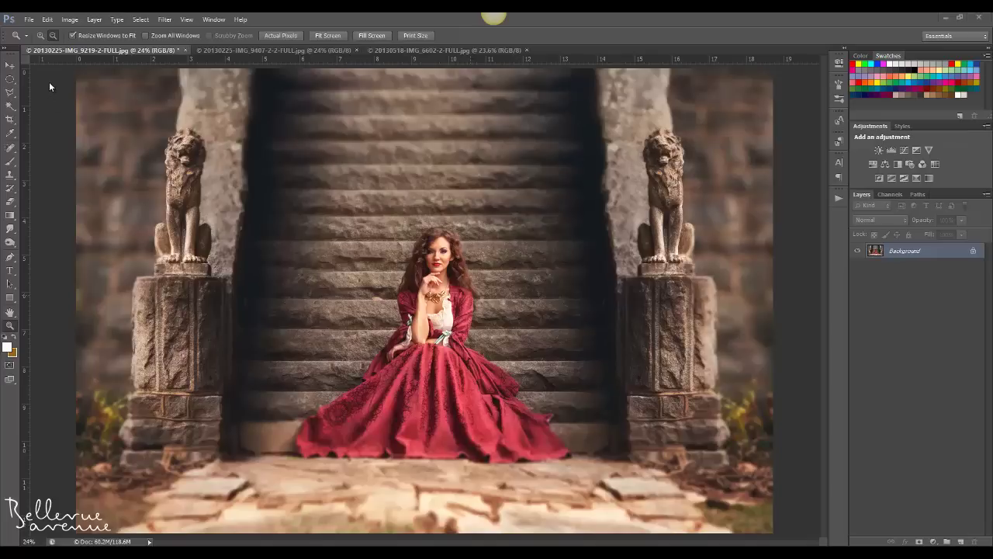
- Place BellevueAvenue-Fog&Smoke-HEAVY (8).jpg from Fog & Smoke Overlays 1 > Fog & Smoke - HEAVY 1 onto the stairs portrait
{"action": "left_click", "coordinate": [30, 22]}
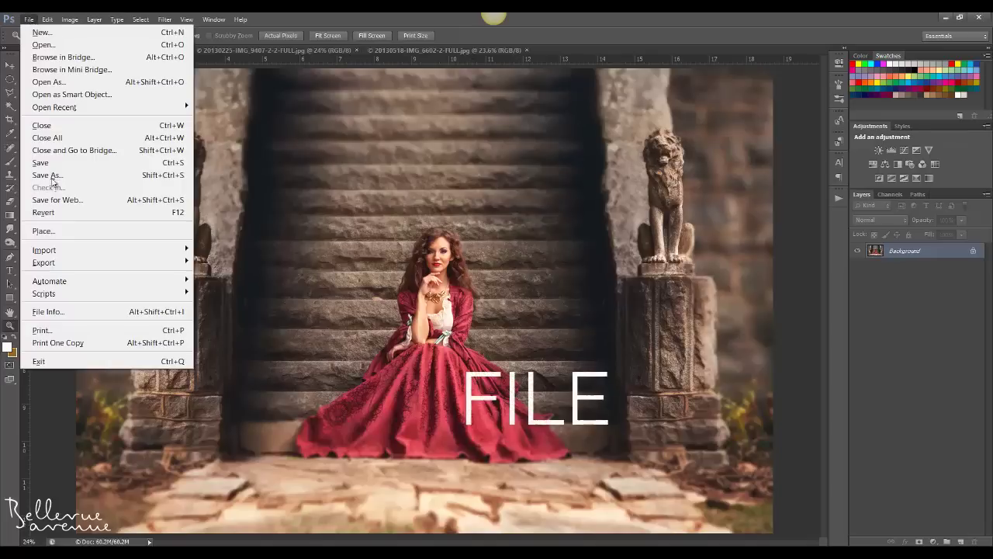
{"action": "left_click", "coordinate": [54, 233]}
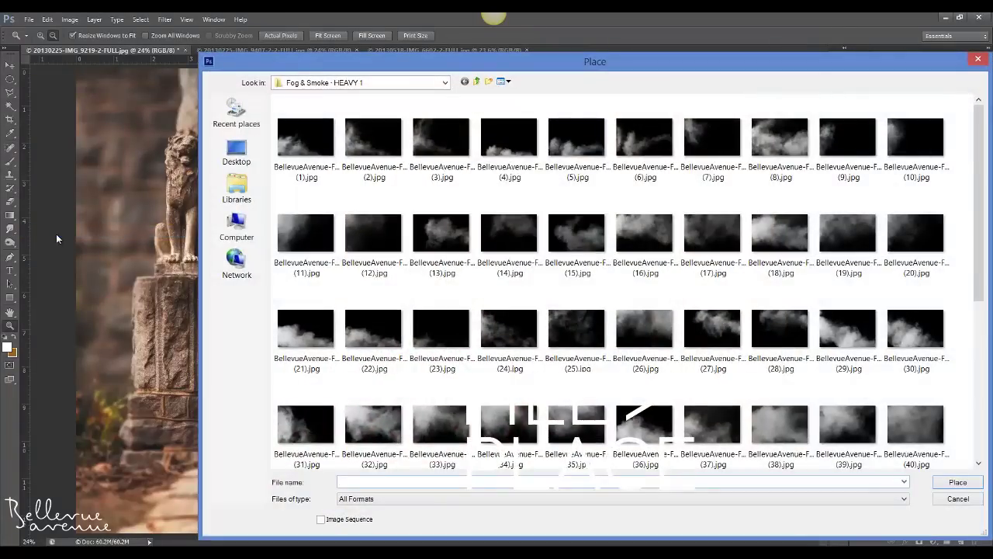
{"action": "left_click", "coordinate": [477, 81]}
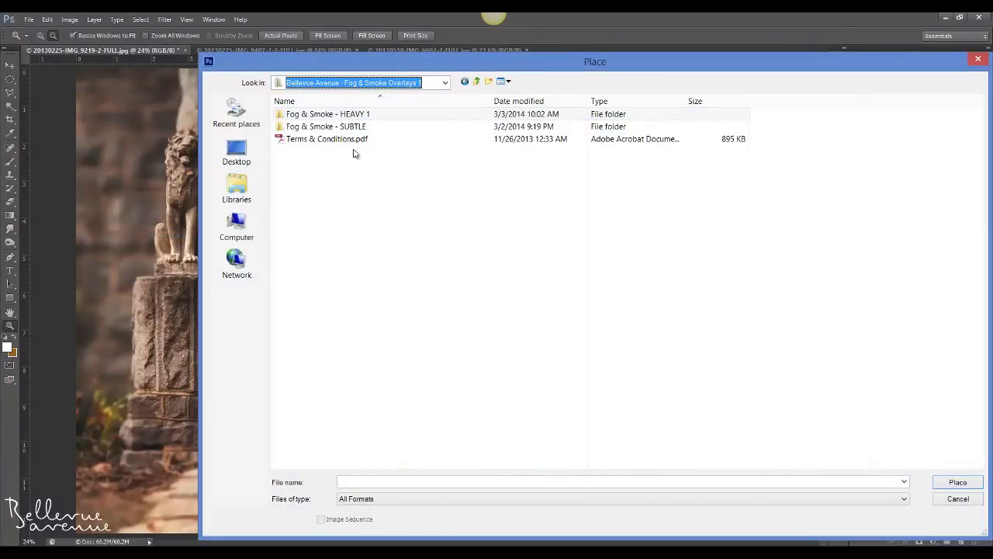
{"action": "key", "text": "BackSpace"}
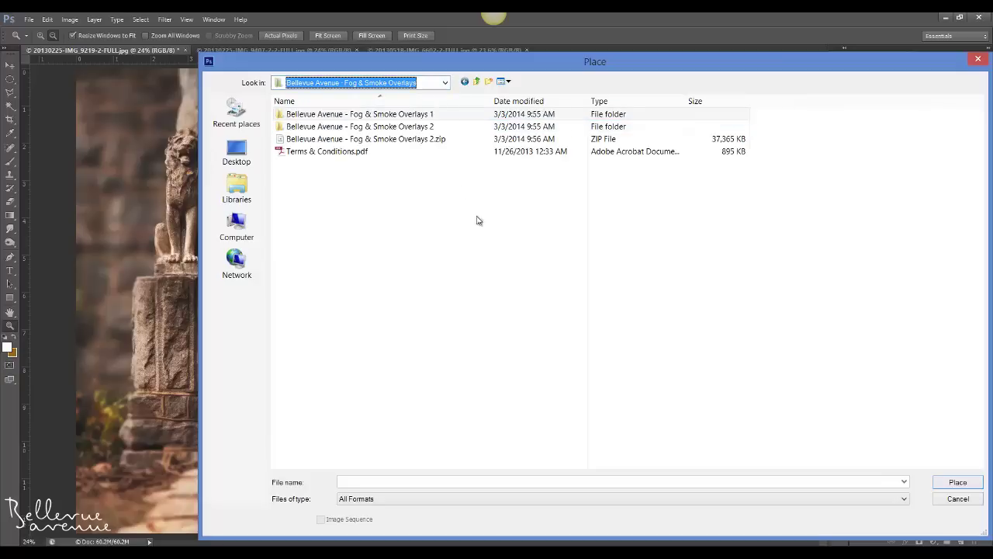
{"action": "left_click", "coordinate": [409, 116]}
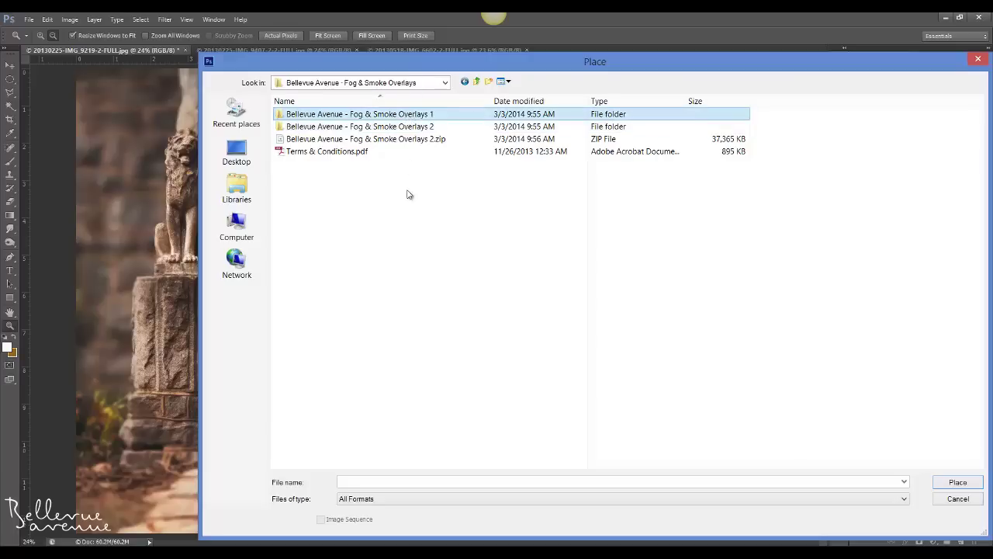
{"action": "double_click", "coordinate": [401, 118]}
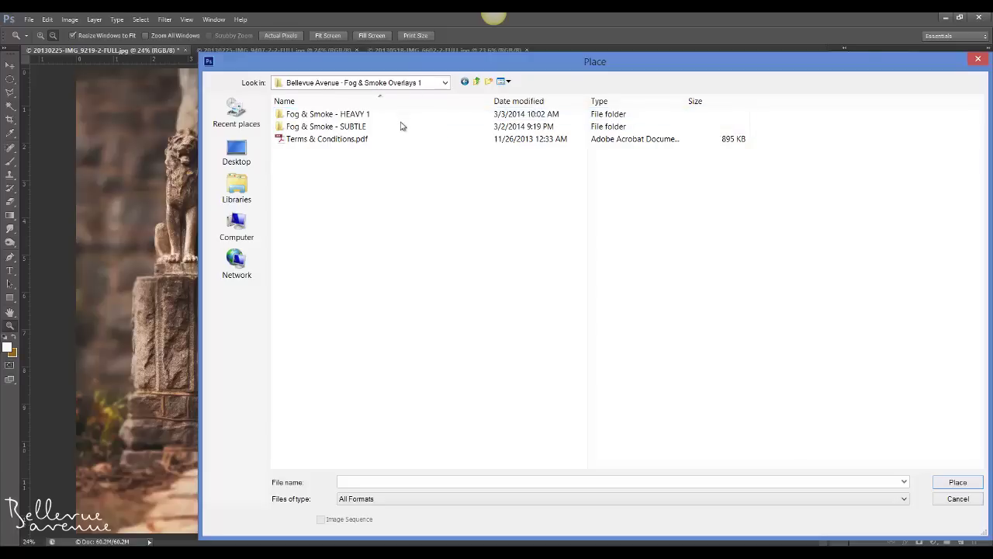
{"action": "double_click", "coordinate": [358, 117]}
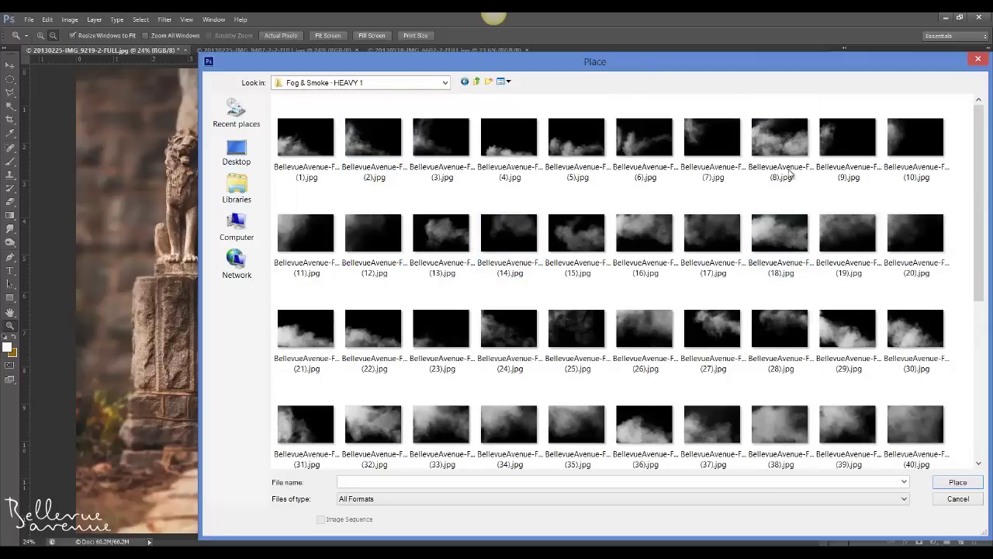
{"action": "left_click", "coordinate": [780, 151]}
{"action": "left_click", "coordinate": [954, 483]}
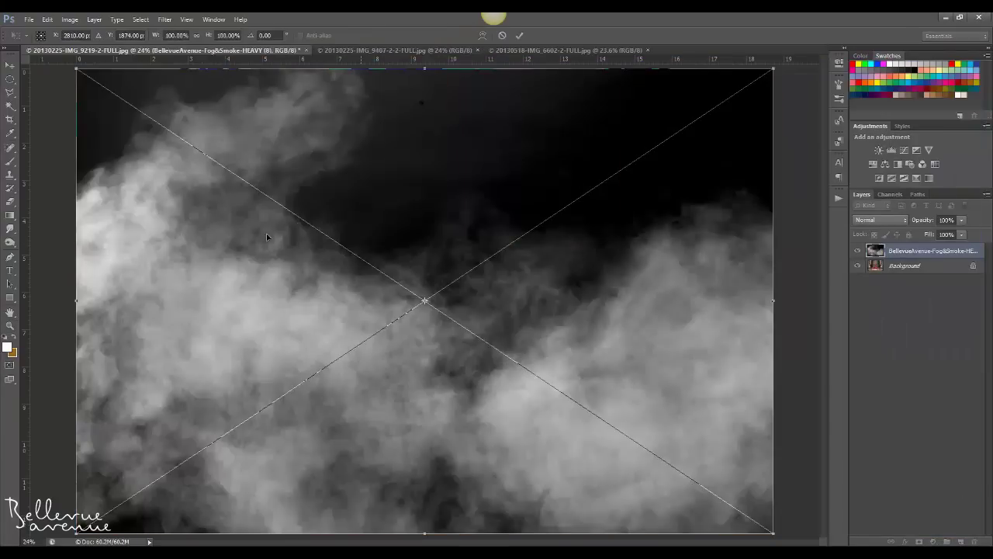
- Commit the placed fog layer and set its blend mode to Screen
{"action": "key", "text": "Return"}
{"action": "key", "text": "z"}
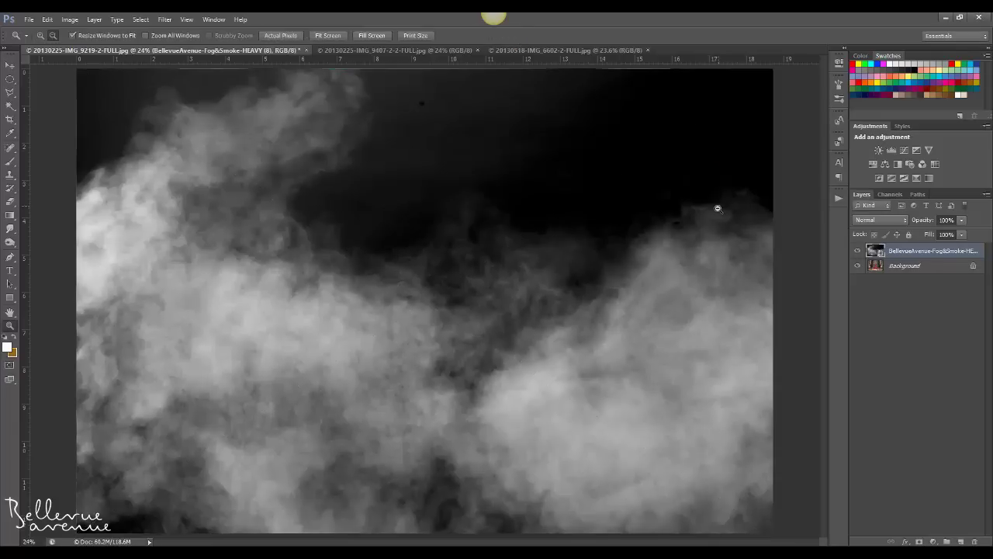
{"action": "left_click", "coordinate": [867, 221]}
{"action": "left_click", "coordinate": [867, 342]}
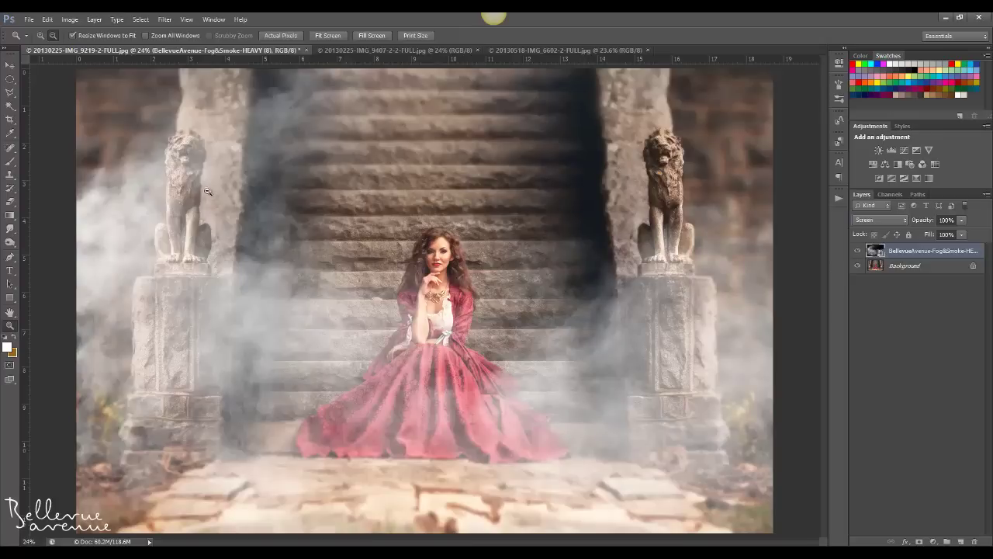
- Toggle the fog layer's visibility to compare, then switch to the forest portrait document
{"action": "left_click", "coordinate": [857, 251]}
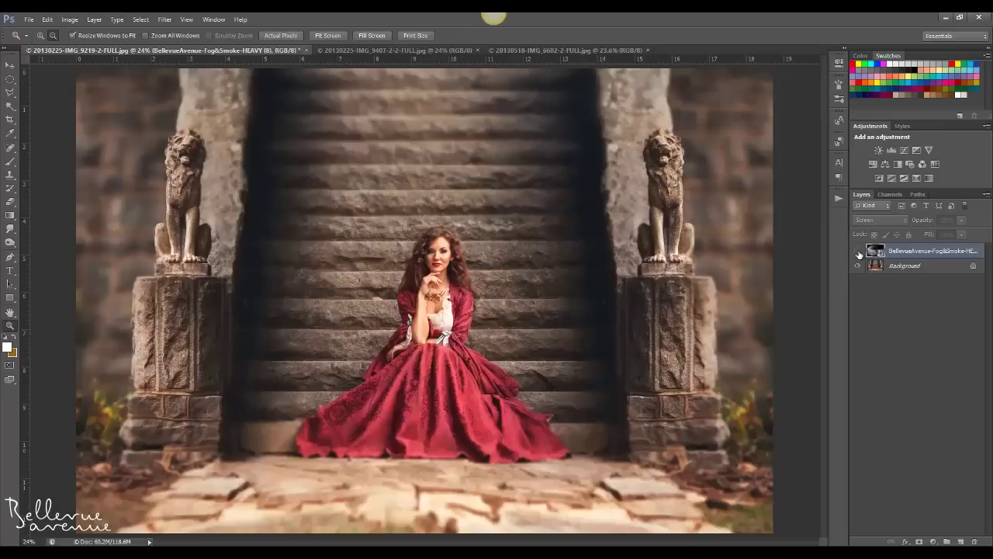
{"action": "left_click", "coordinate": [858, 251]}
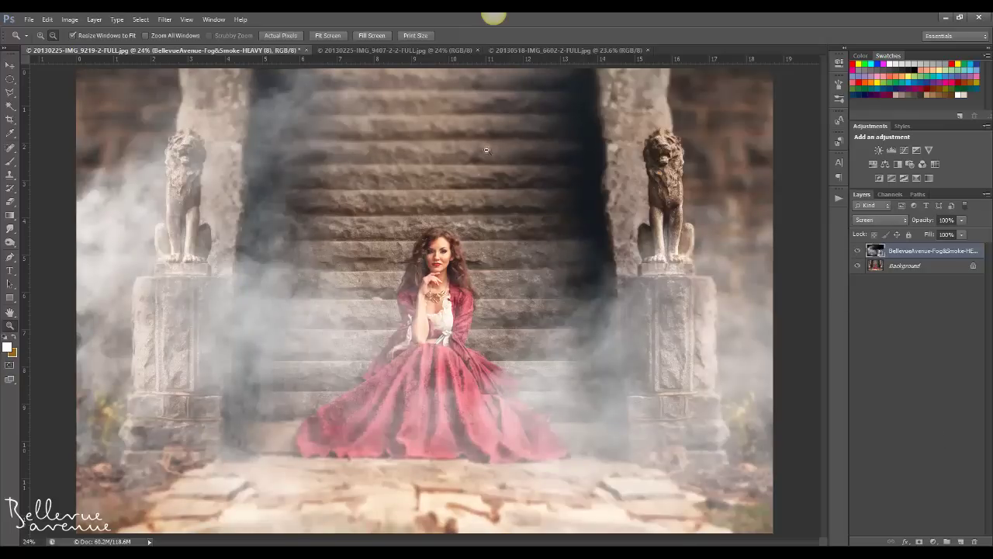
{"action": "left_click", "coordinate": [368, 51]}
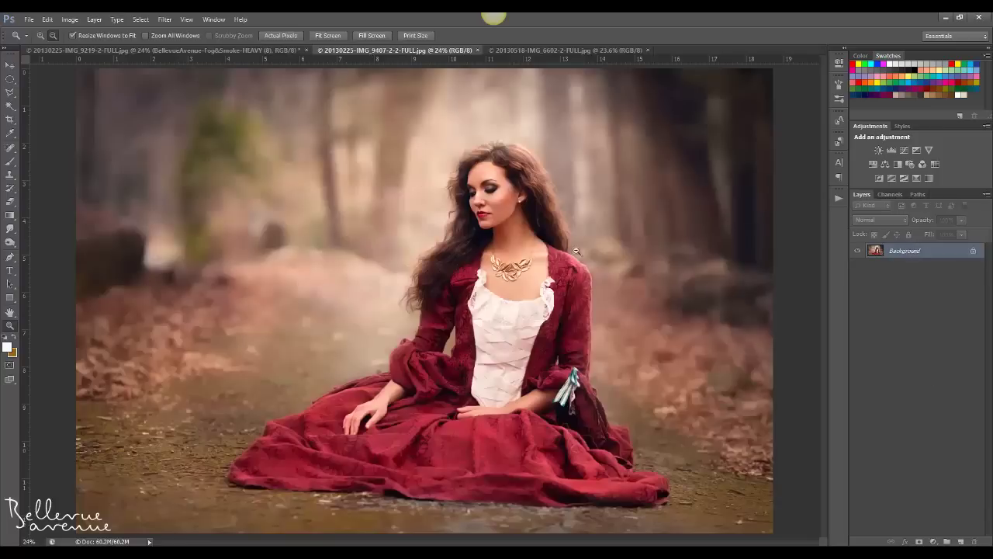
- Place fog image (95) from Fog & Smoke Overlays 2 > Fog & Smoke - HEAVY 2 onto the forest portrait and commit it
{"action": "left_click", "coordinate": [29, 19]}
{"action": "left_click", "coordinate": [47, 231]}
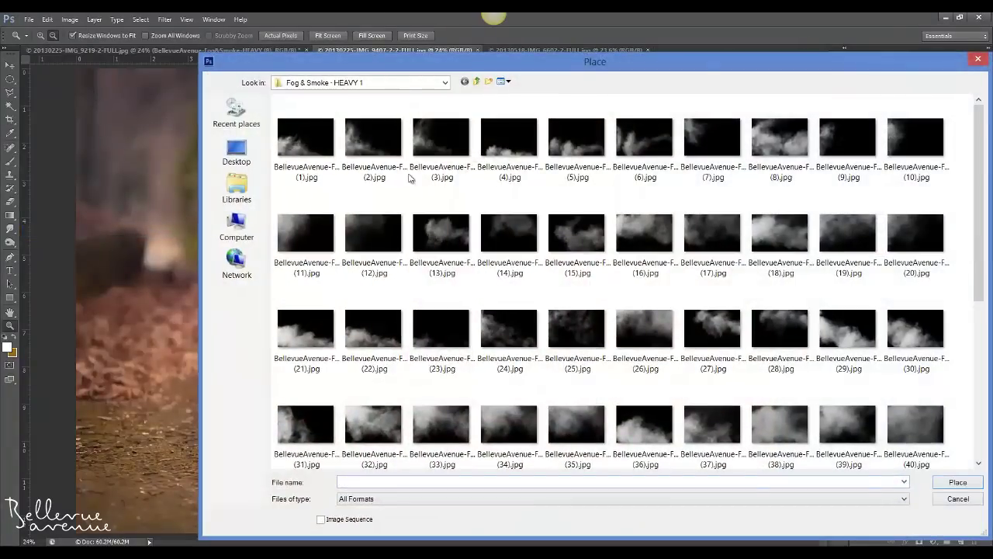
{"action": "left_click", "coordinate": [477, 83]}
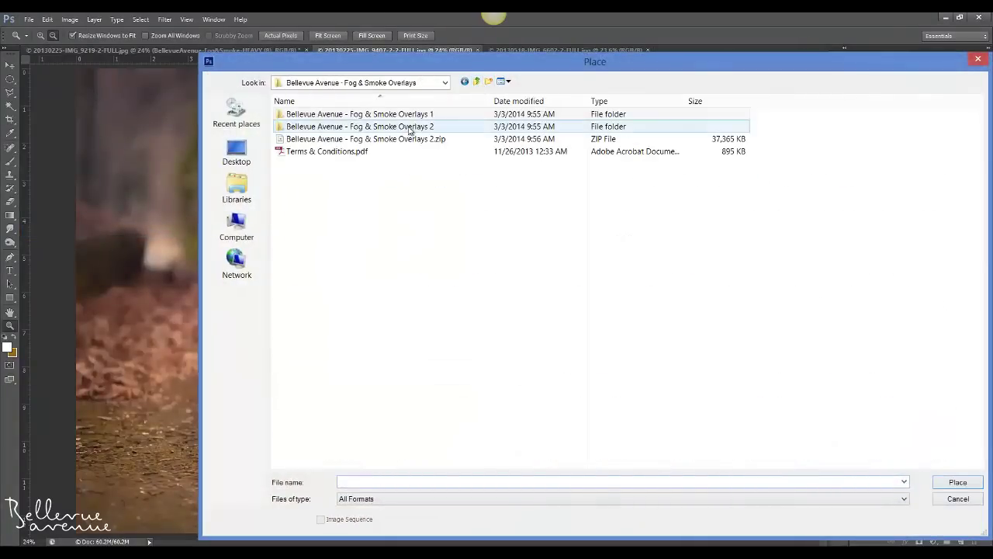
{"action": "double_click", "coordinate": [410, 129]}
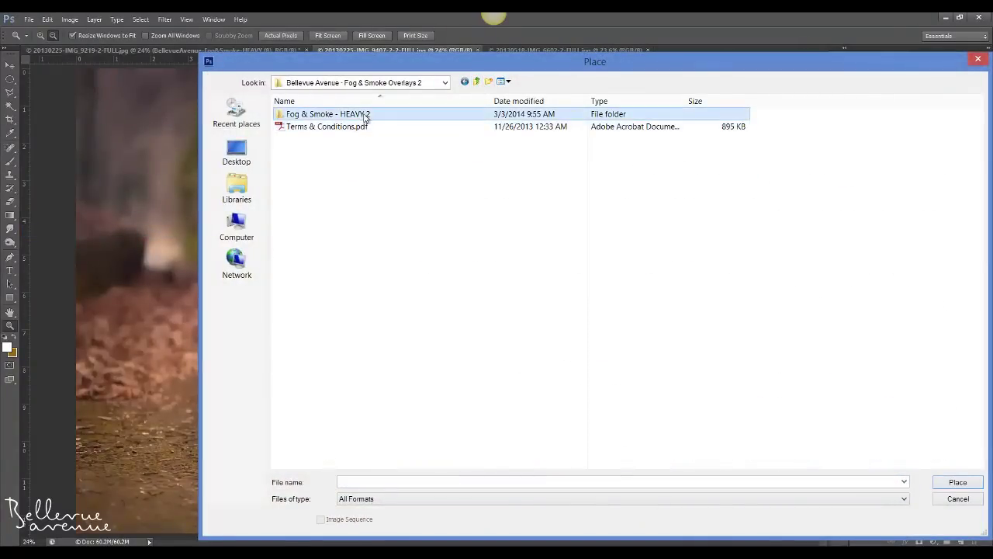
{"action": "double_click", "coordinate": [302, 116]}
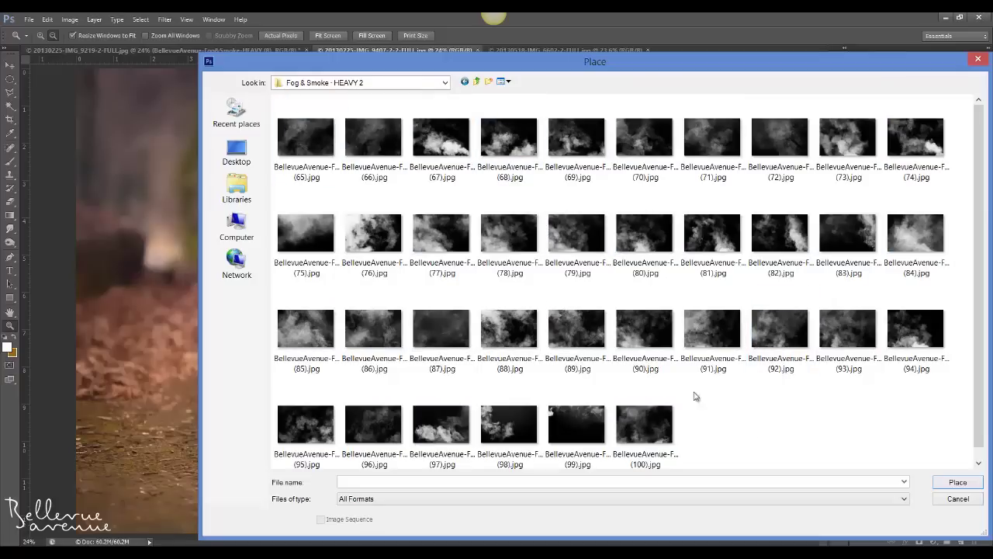
{"action": "left_click", "coordinate": [314, 419]}
{"action": "left_click", "coordinate": [940, 484]}
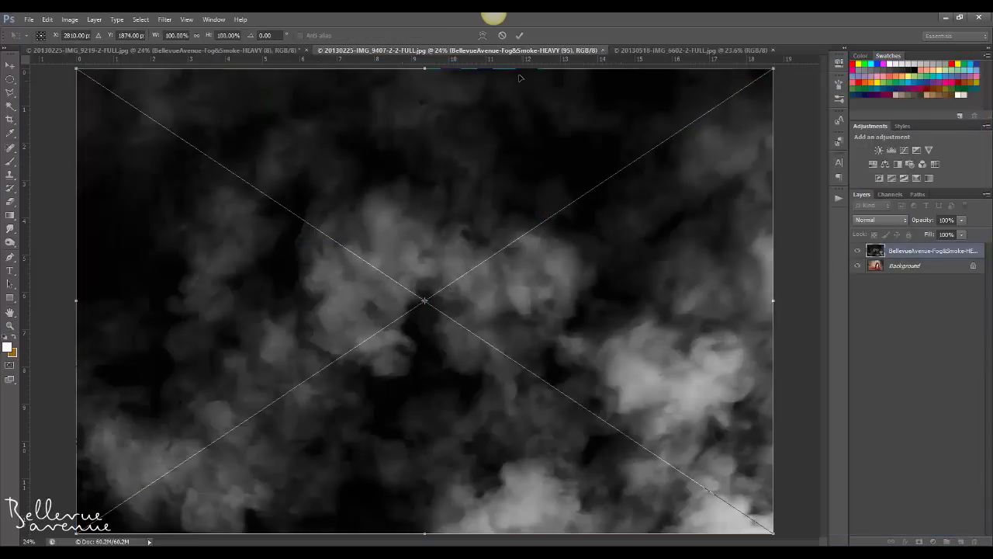
{"action": "key", "text": "z"}
{"action": "left_click", "coordinate": [519, 35]}
{"action": "left_click", "coordinate": [881, 219]}
- Set the fog layer to Screen blend mode and compare it with the fog hidden and shown
{"action": "left_click", "coordinate": [892, 334]}
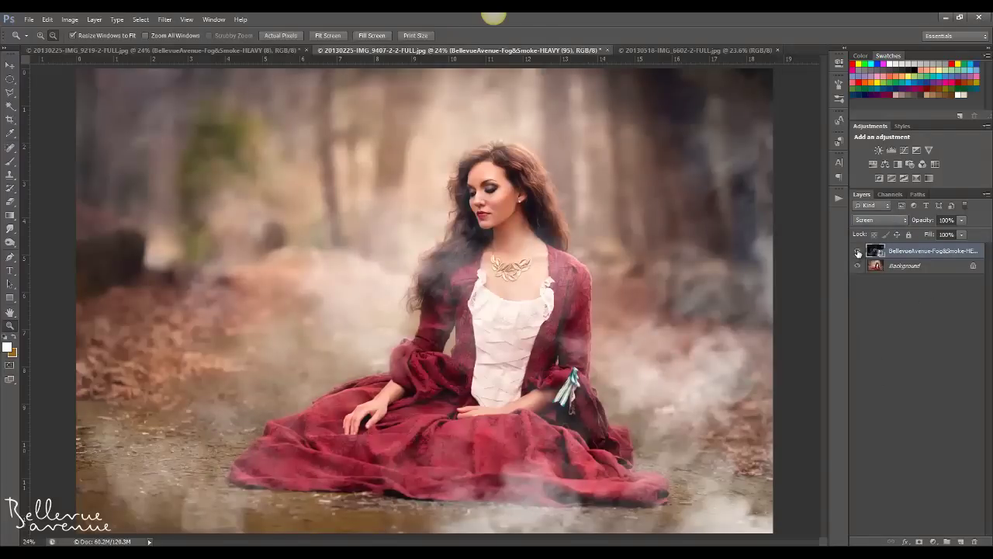
{"action": "left_click", "coordinate": [858, 252]}
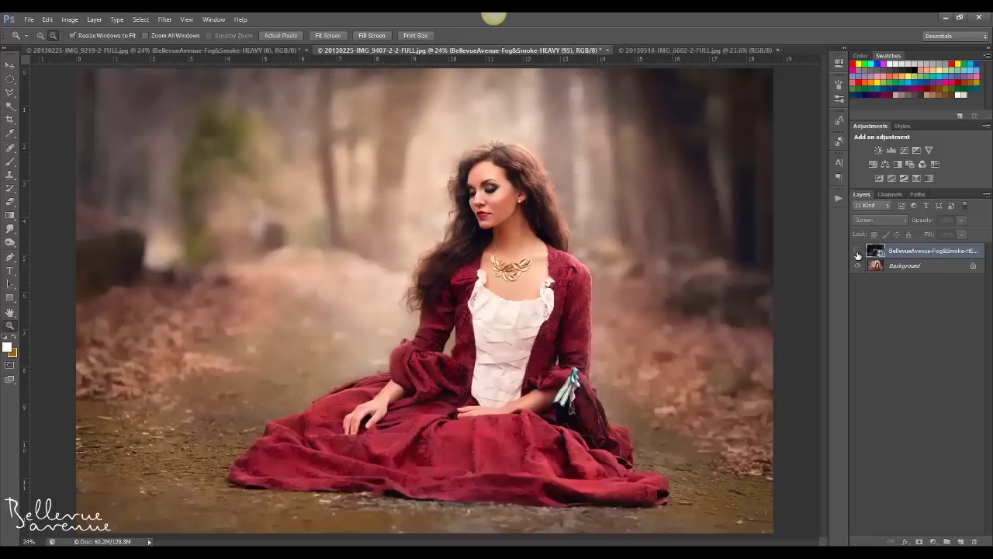
{"action": "left_click", "coordinate": [858, 253]}
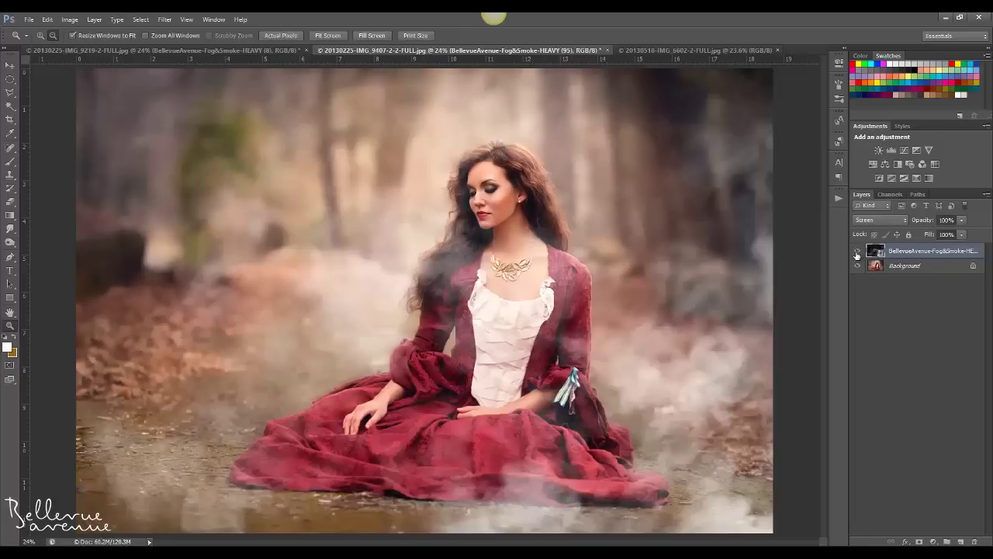
{"action": "left_click", "coordinate": [857, 253]}
{"action": "left_click", "coordinate": [858, 252]}
- Add a layer mask, paint the fog off the woman's face, compare, then open the dock photo
{"action": "left_click", "coordinate": [918, 541]}
{"action": "left_click", "coordinate": [10, 162]}
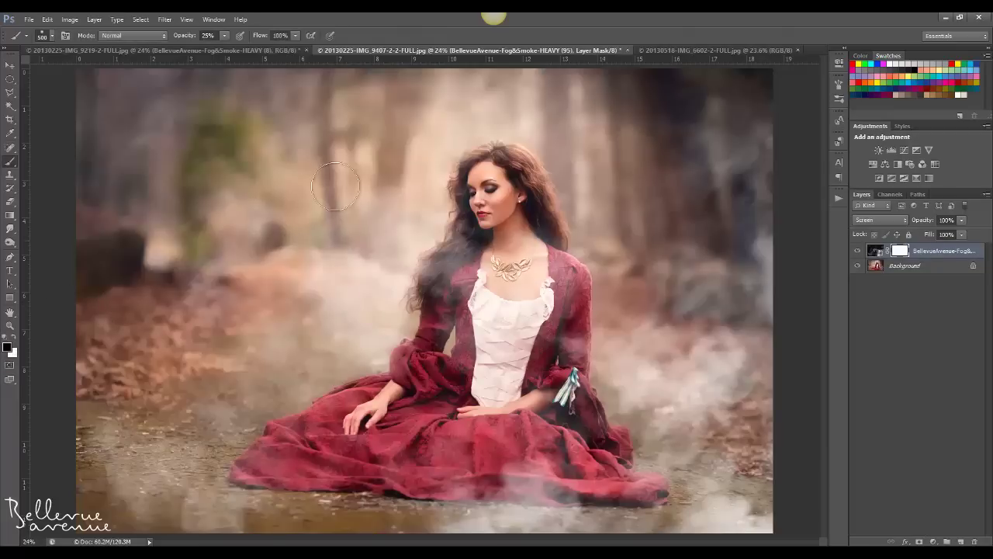
{"action": "mouse_move", "coordinate": [443, 137]}
{"action": "left_mouse_down"}
{"action": "mouse_move", "coordinate": [470, 147]}
{"action": "mouse_move", "coordinate": [496, 198]}
{"action": "mouse_move", "coordinate": [488, 218]}
{"action": "mouse_move", "coordinate": [495, 185]}
{"action": "mouse_move", "coordinate": [518, 211]}
{"action": "mouse_move", "coordinate": [530, 204]}
{"action": "mouse_move", "coordinate": [495, 191]}
{"action": "mouse_move", "coordinate": [514, 169]}
{"action": "mouse_move", "coordinate": [533, 189]}
{"action": "mouse_move", "coordinate": [526, 206]}
{"action": "mouse_move", "coordinate": [545, 246]}
{"action": "mouse_move", "coordinate": [534, 291]}
{"action": "mouse_move", "coordinate": [516, 275]}
{"action": "mouse_move", "coordinate": [502, 179]}
{"action": "mouse_move", "coordinate": [480, 185]}
{"action": "left_mouse_up"}
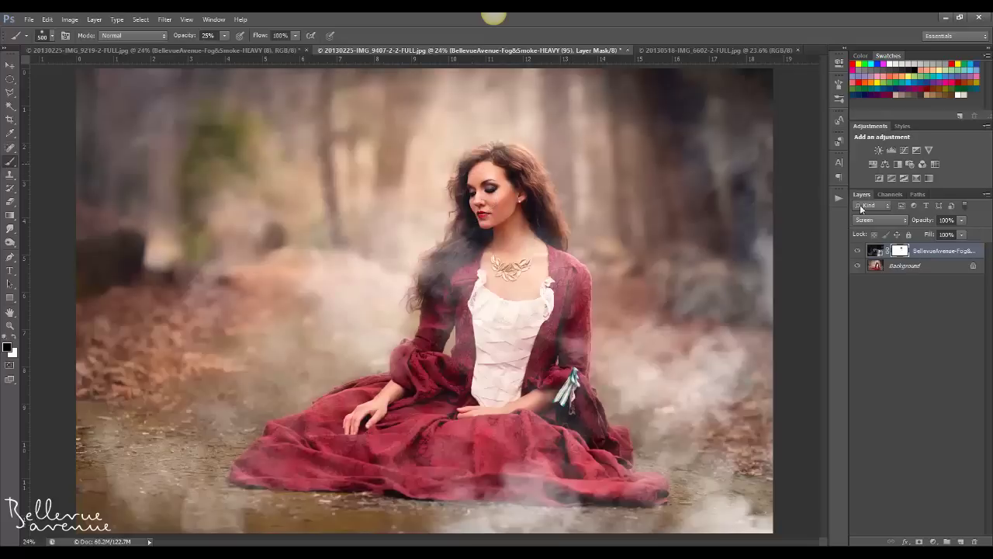
{"action": "left_click", "coordinate": [857, 252]}
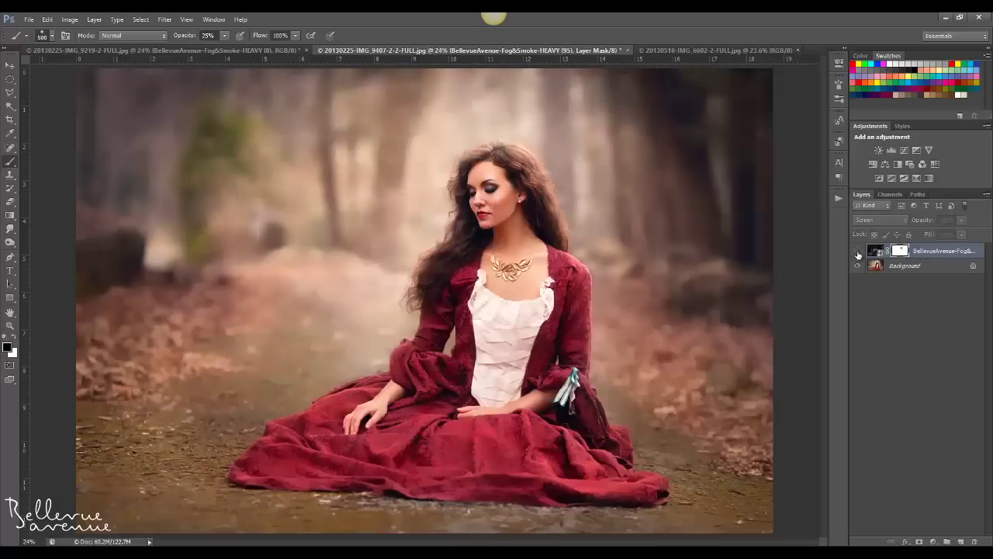
{"action": "left_click", "coordinate": [857, 251]}
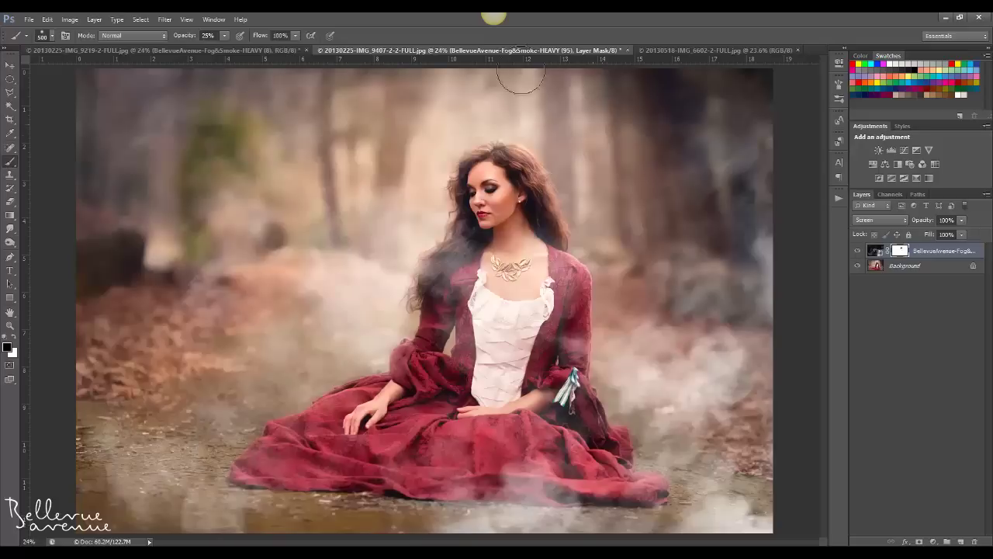
{"action": "left_click", "coordinate": [673, 50]}
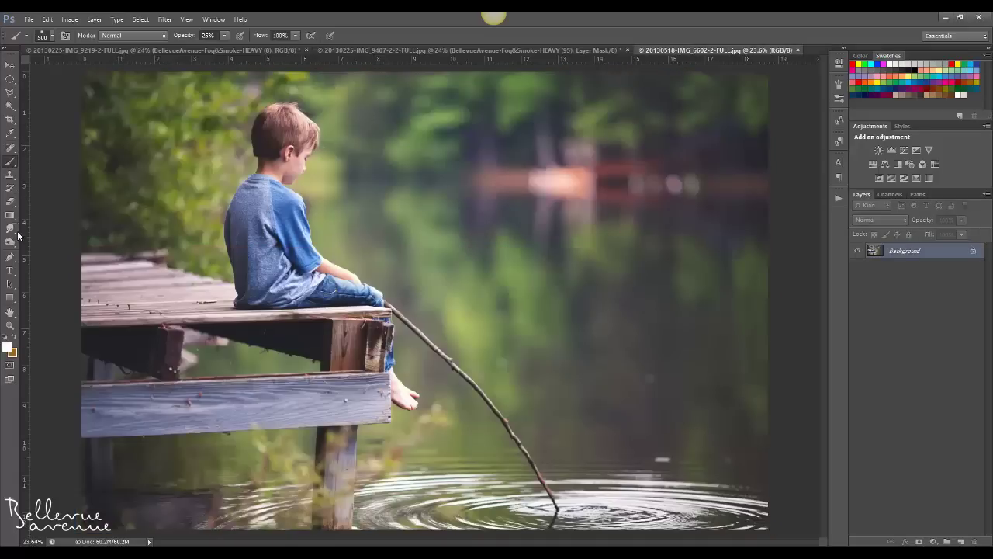
- Place BellevueAvenue-Fog&Smoke-SUBTLE (15).jpg from Fog & Smoke Overlays 1 > Fog & Smoke - SUBTLE onto the dock photo
{"action": "left_click", "coordinate": [29, 21]}
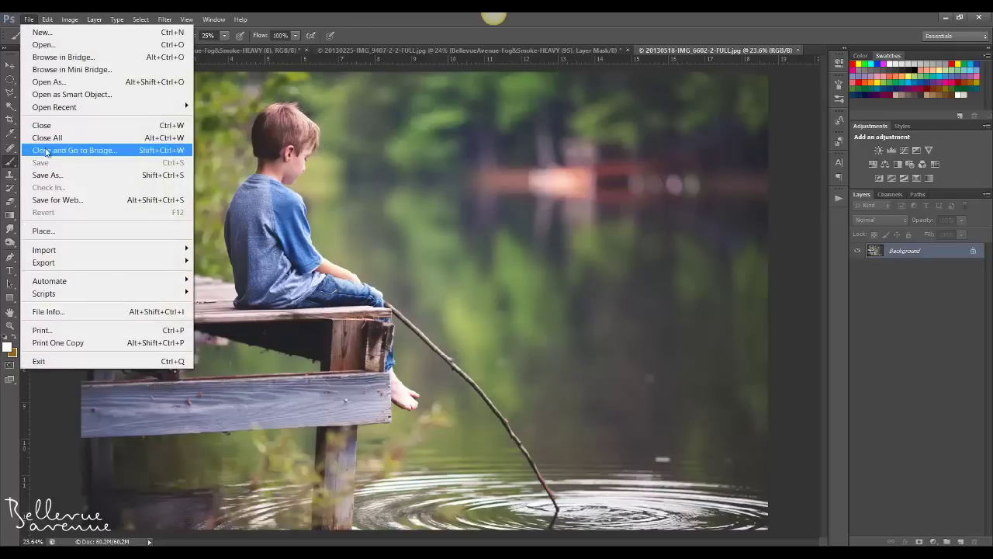
{"action": "left_click", "coordinate": [46, 234]}
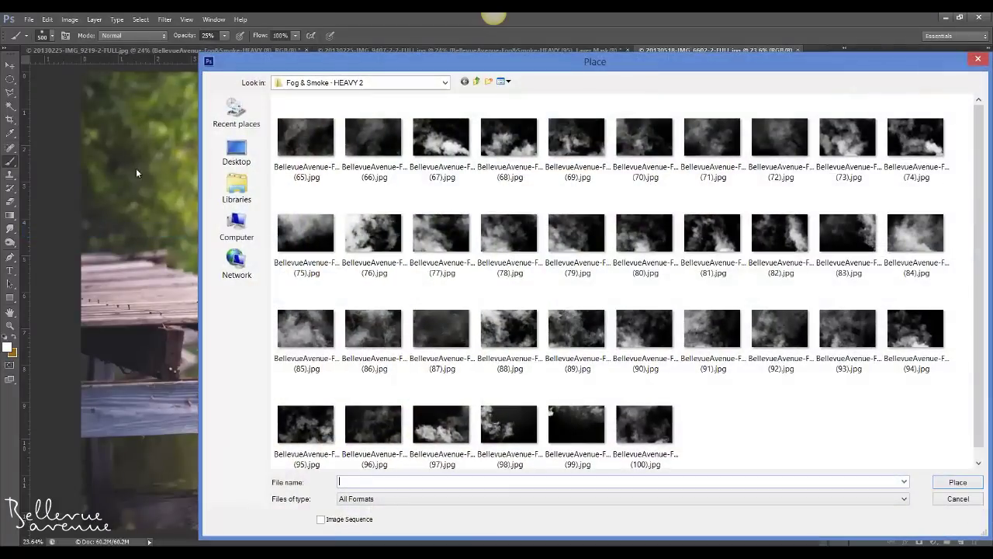
{"action": "left_click", "coordinate": [478, 82]}
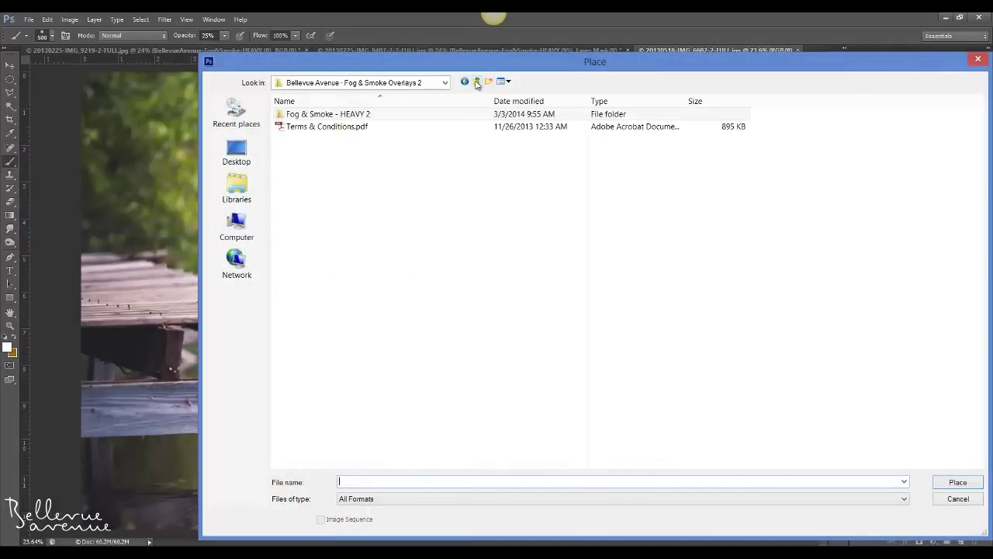
{"action": "left_click", "coordinate": [478, 83]}
{"action": "double_click", "coordinate": [427, 117]}
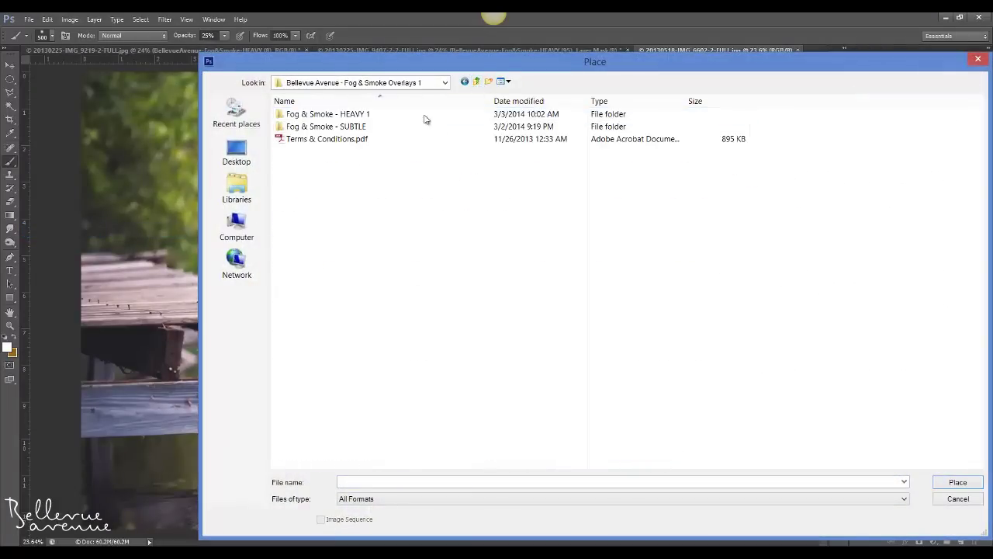
{"action": "left_click", "coordinate": [349, 131]}
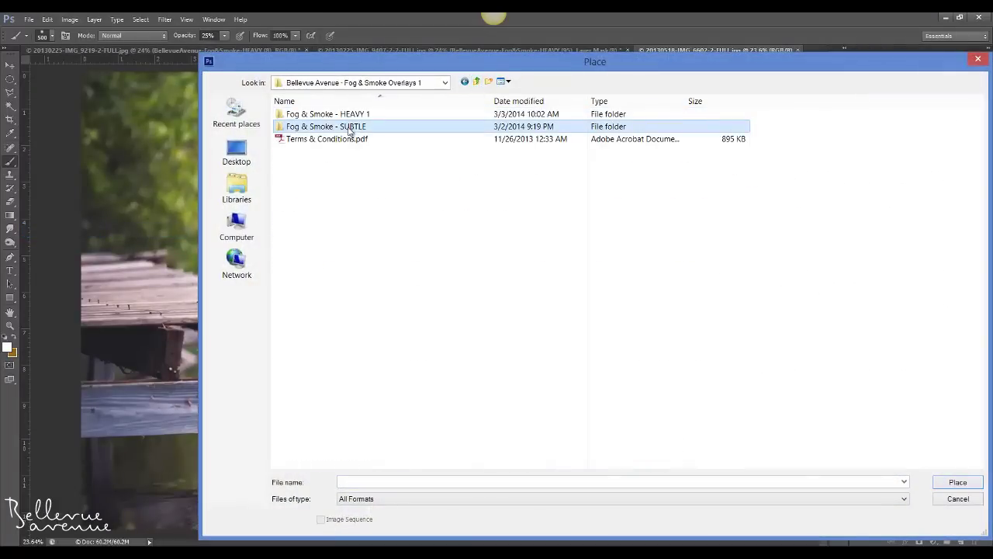
{"action": "double_click", "coordinate": [306, 126]}
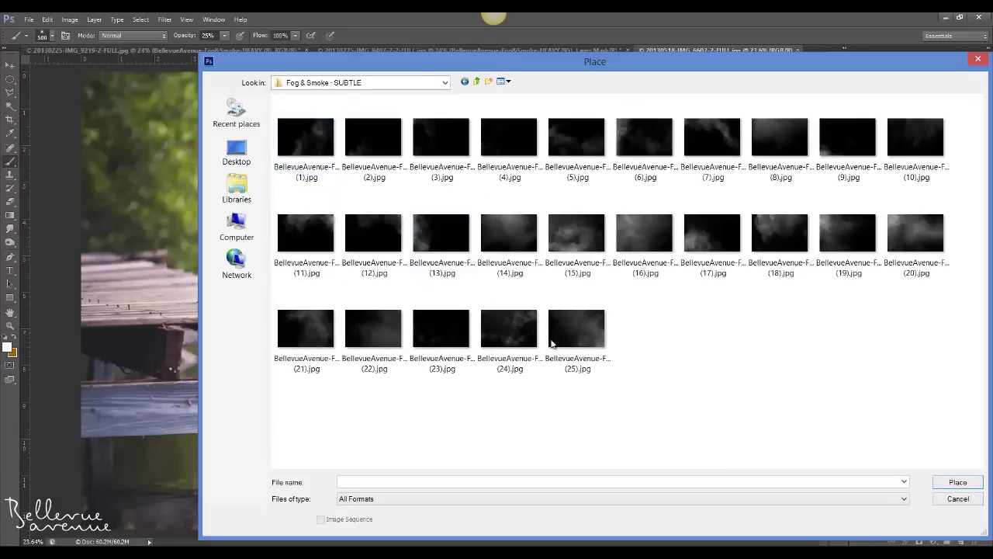
{"action": "left_click", "coordinate": [592, 252]}
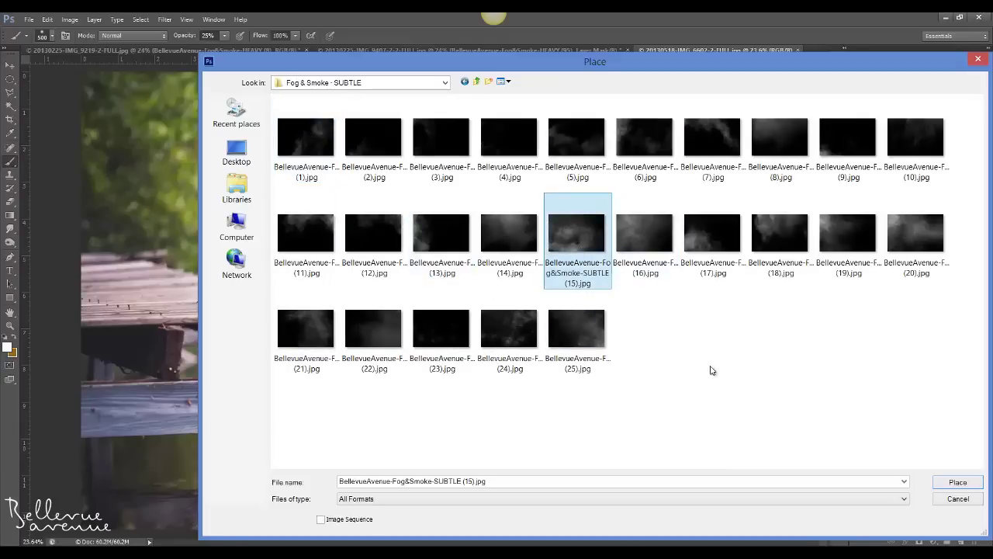
{"action": "left_click", "coordinate": [956, 483]}
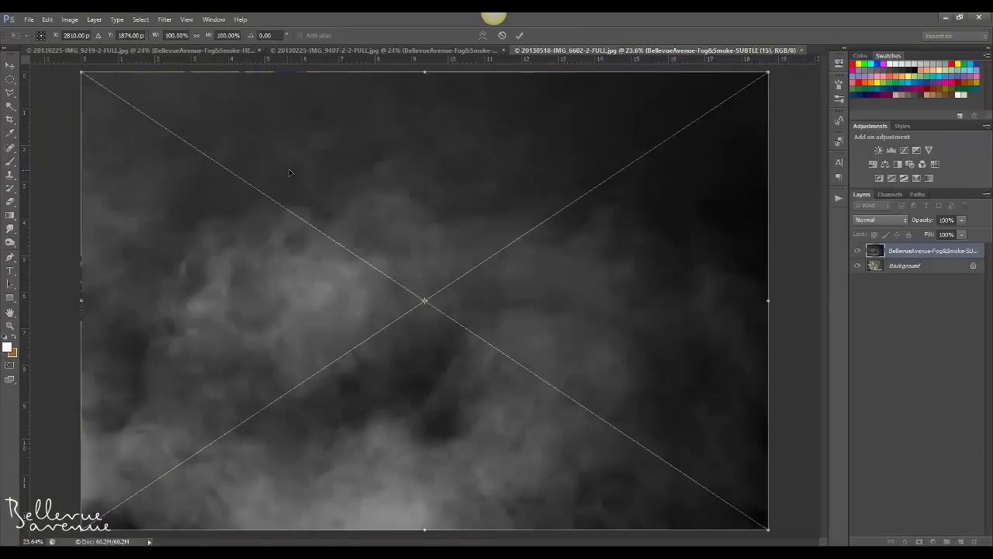
- Commit the placed fog layer and flip it horizontally
{"action": "key", "text": "b"}
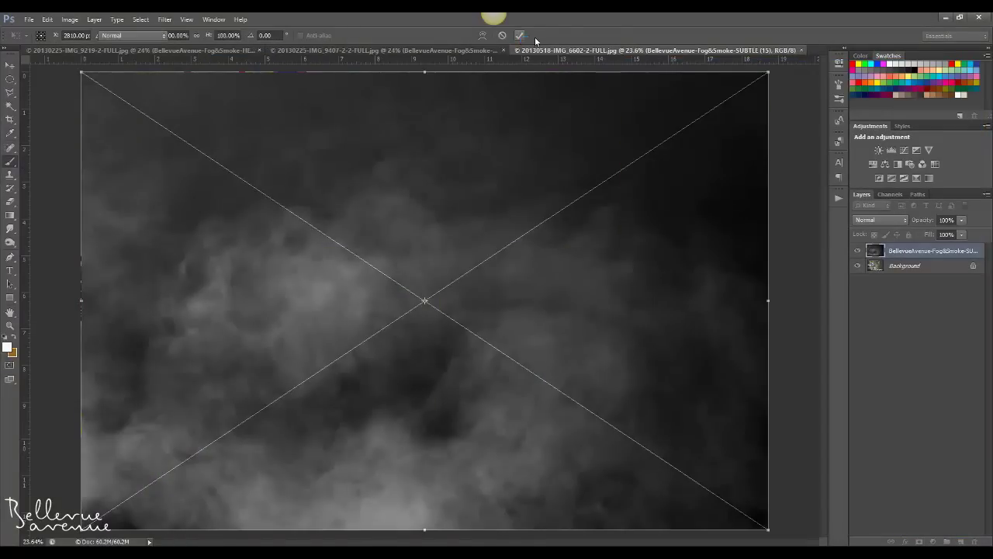
{"action": "left_click", "coordinate": [519, 35]}
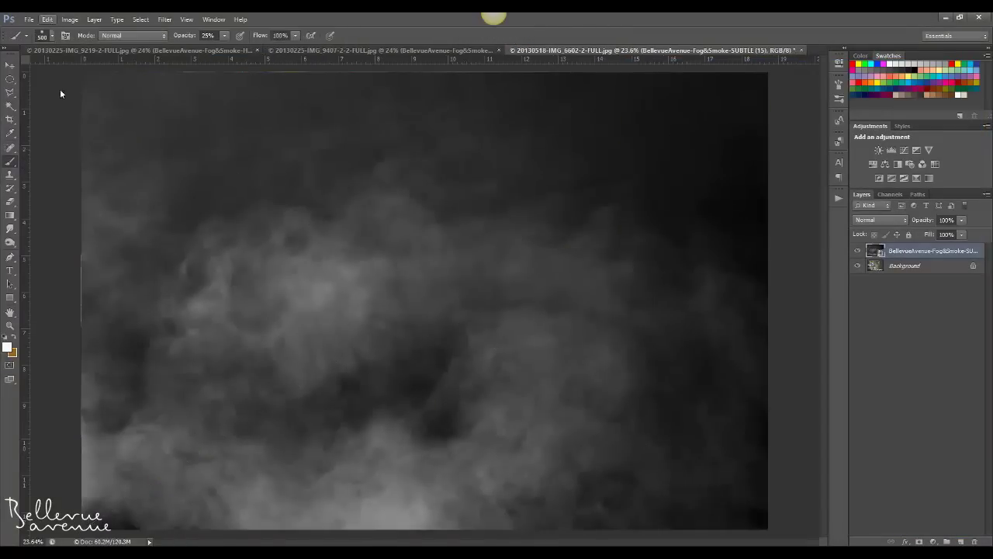
{"action": "left_click", "coordinate": [47, 20]}
{"action": "mouse_move", "coordinate": [186, 275]}
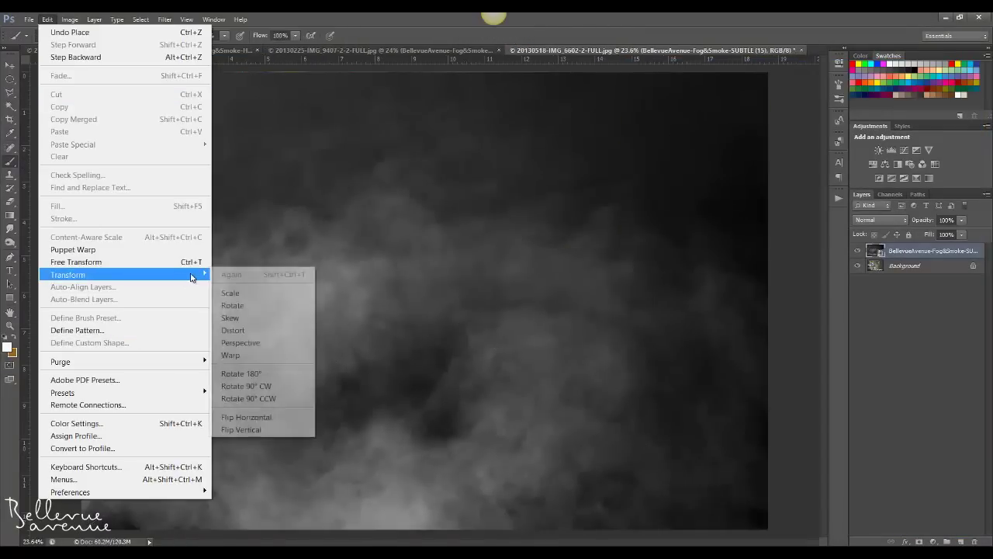
{"action": "left_click", "coordinate": [278, 418]}
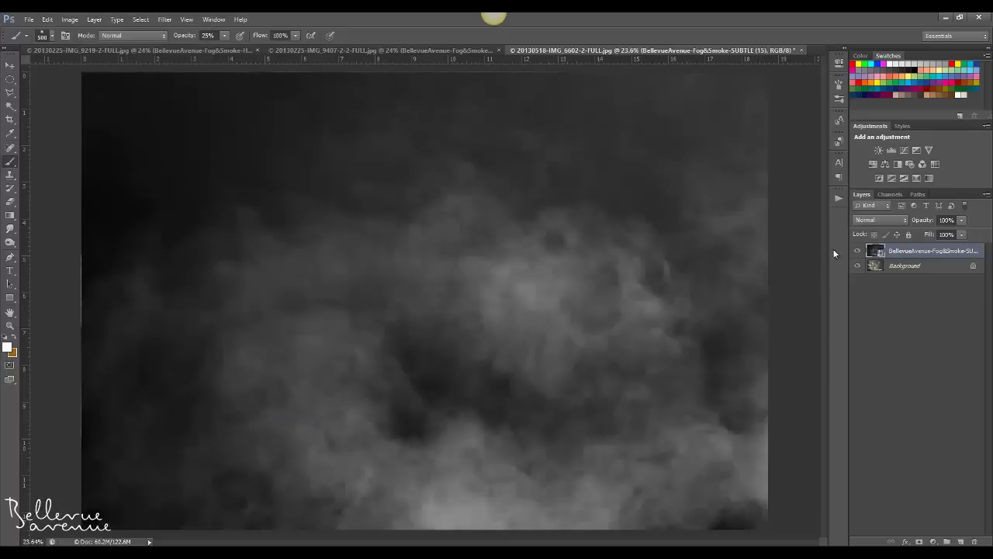
- Set the fog layer's blend mode to Screen and toggle its visibility to compare
{"action": "left_click", "coordinate": [876, 221]}
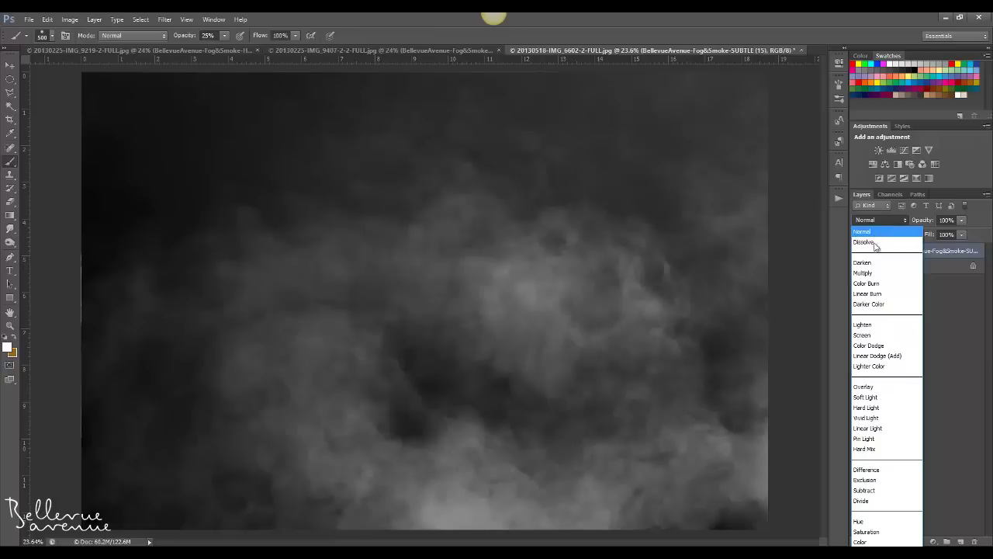
{"action": "left_click", "coordinate": [870, 335]}
{"action": "left_click", "coordinate": [857, 250]}
{"action": "left_click", "coordinate": [857, 251]}
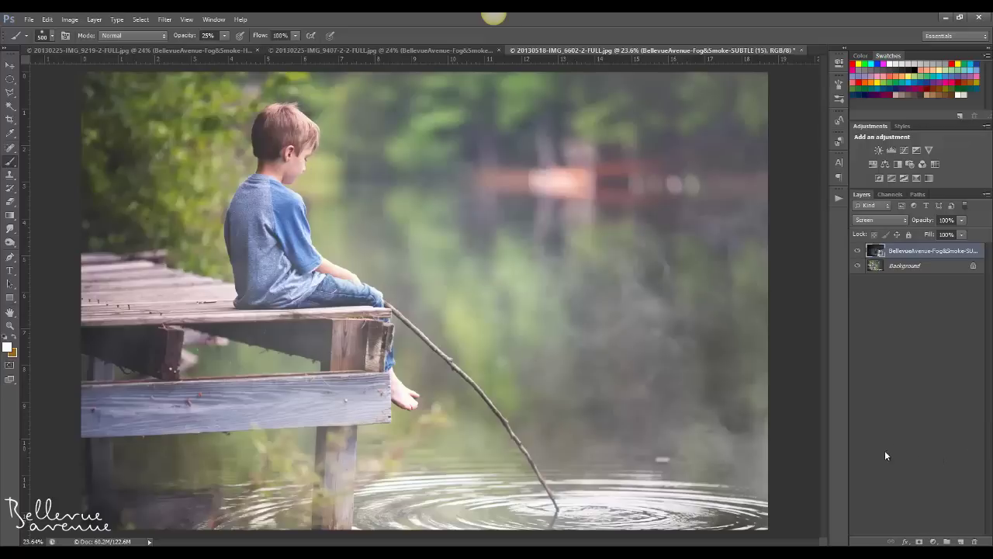
- Add a layer mask to the SUBTLE (15) fog layer and set the brush to 500 px
{"action": "left_click", "coordinate": [920, 542]}
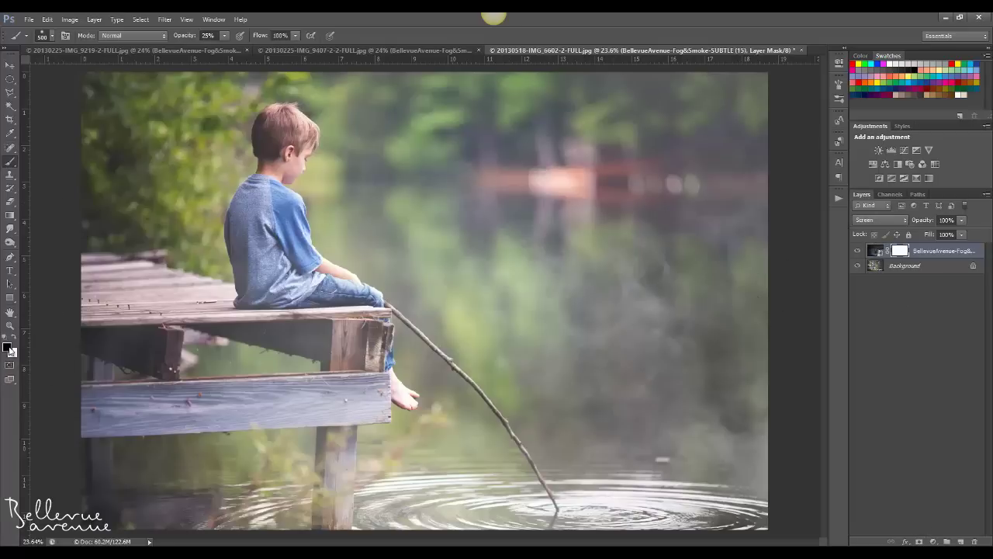
{"action": "left_click", "coordinate": [52, 37]}
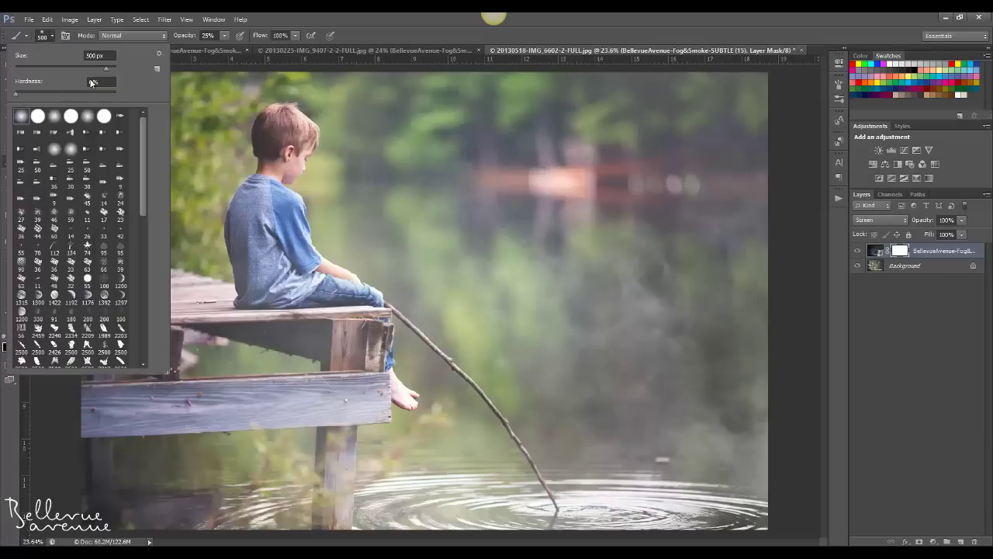
{"action": "left_click", "coordinate": [57, 36]}
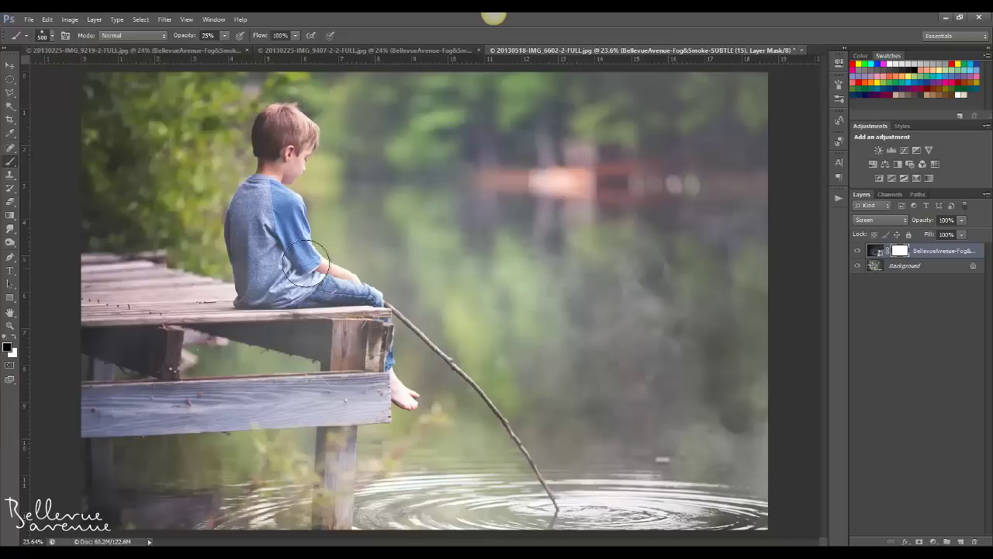